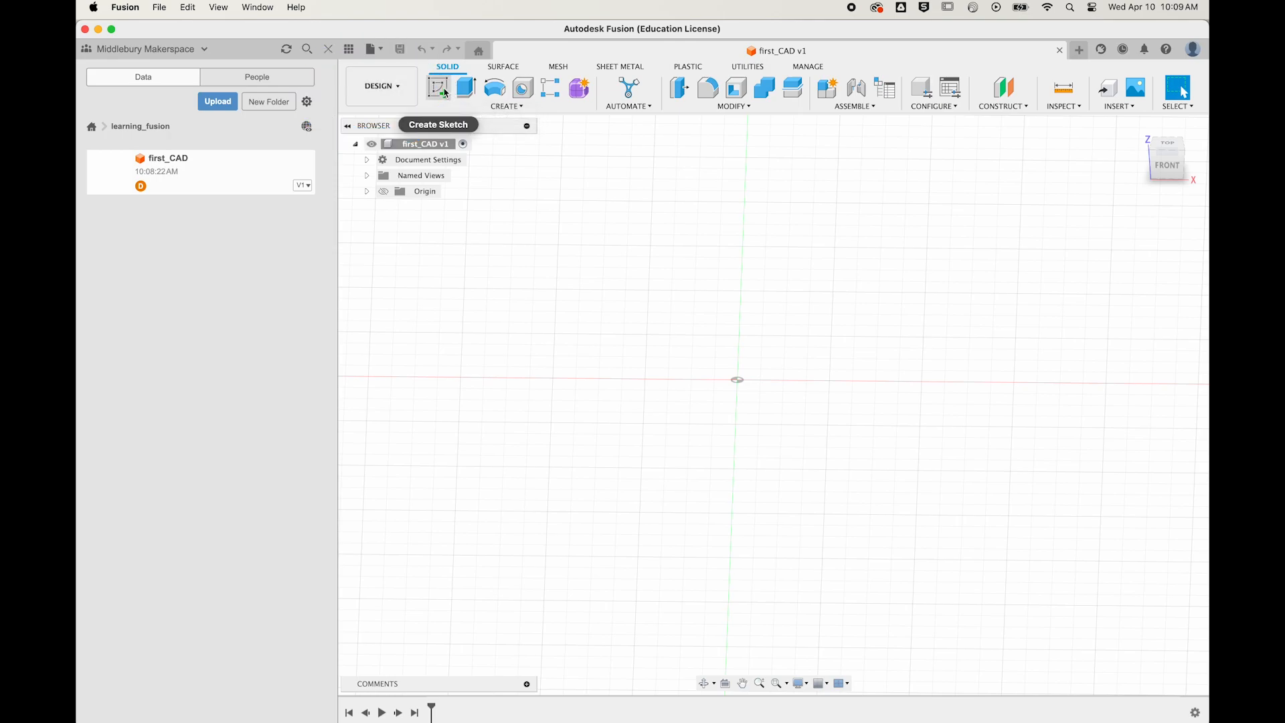
Step: Start a new sketch and orbit the empty workspace to an angled view
{"action": "left_click", "coordinate": [444, 93]}
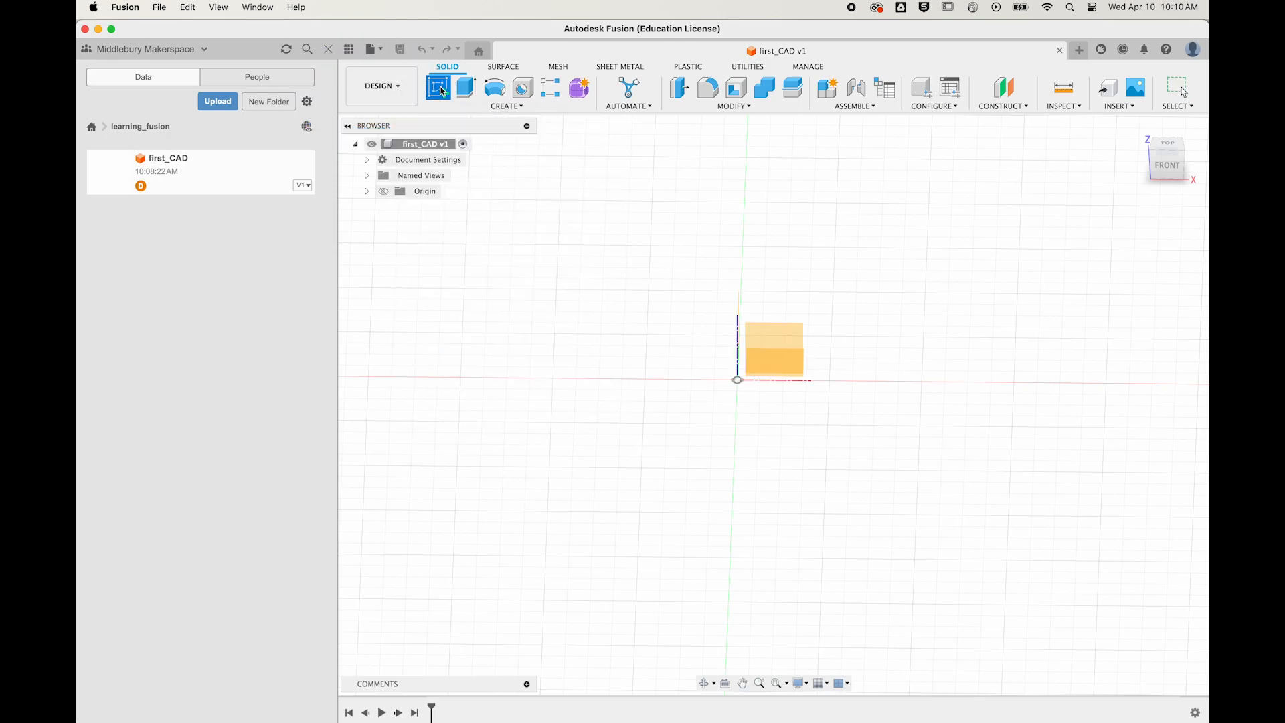
{"action": "middle_click_drag", "start_coordinate": [902, 355], "coordinate": [872, 327], "text": "shift"}
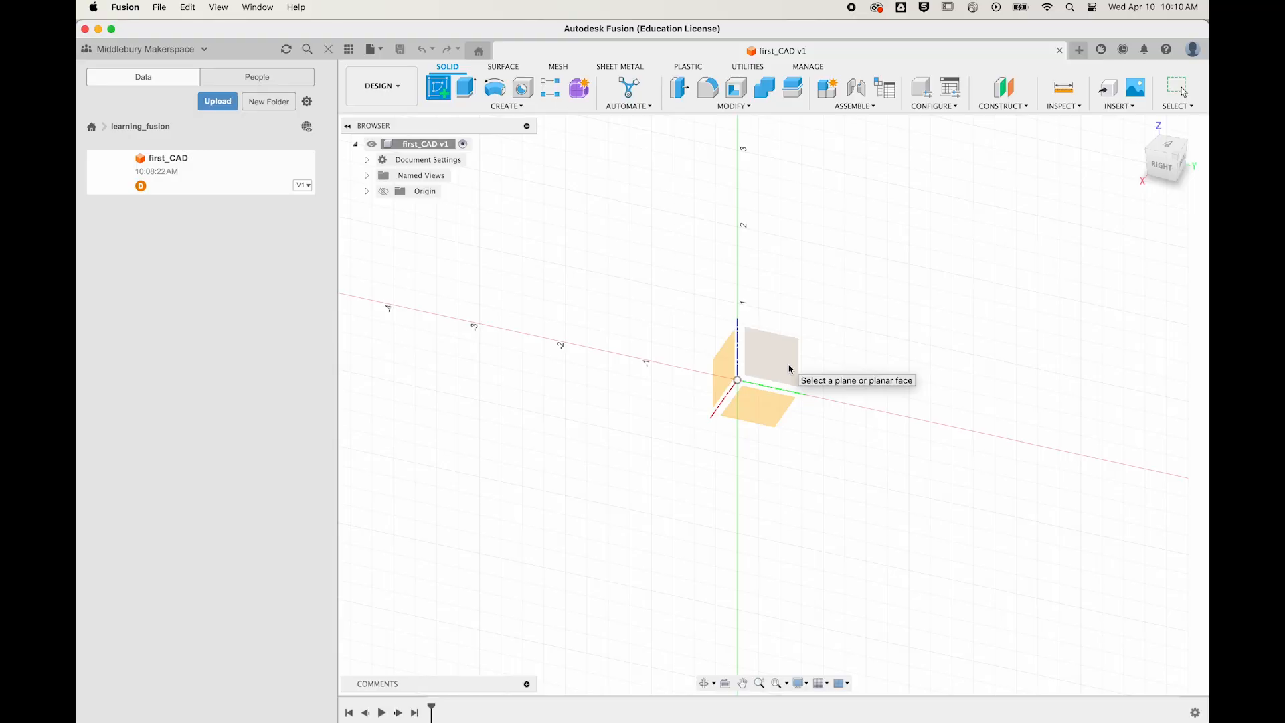
Step: Orbit the view down until it looks straight onto the top plane
{"action": "middle_click_drag", "start_coordinate": [791, 369], "coordinate": [751, 510], "text": "shift"}
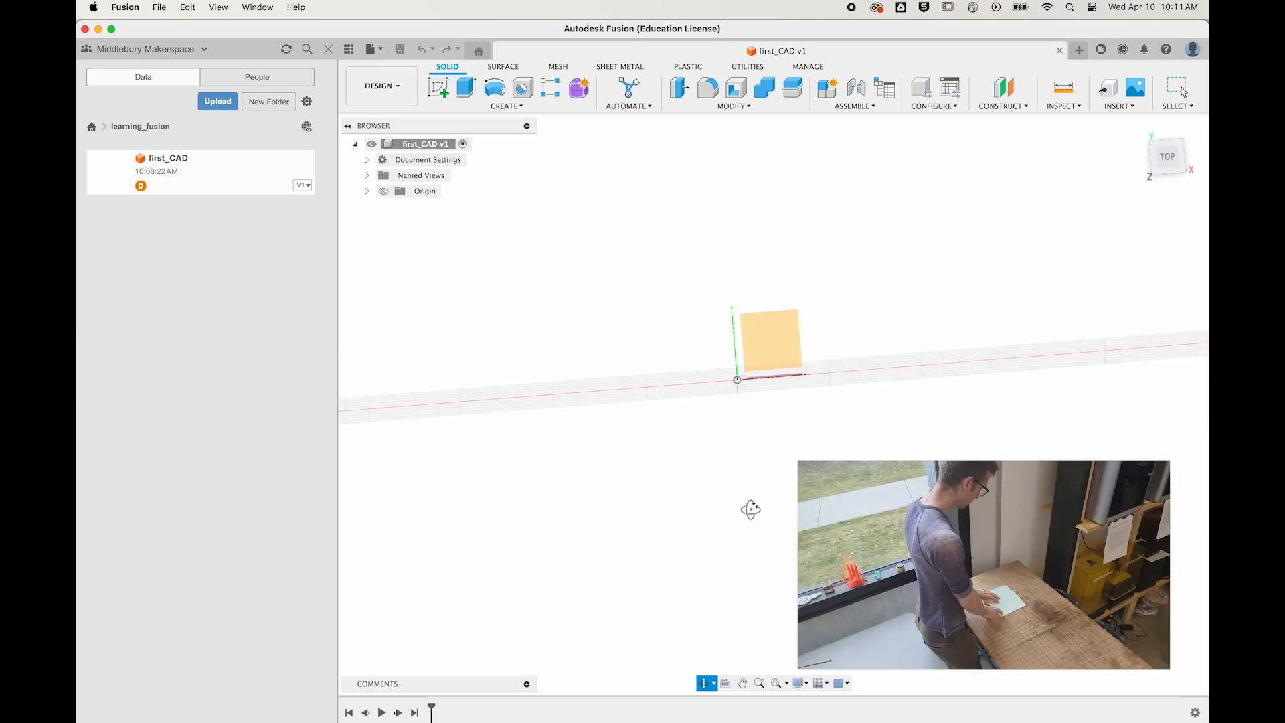
{"action": "middle_click_drag", "start_coordinate": [751, 510], "coordinate": [750, 510], "text": "shift"}
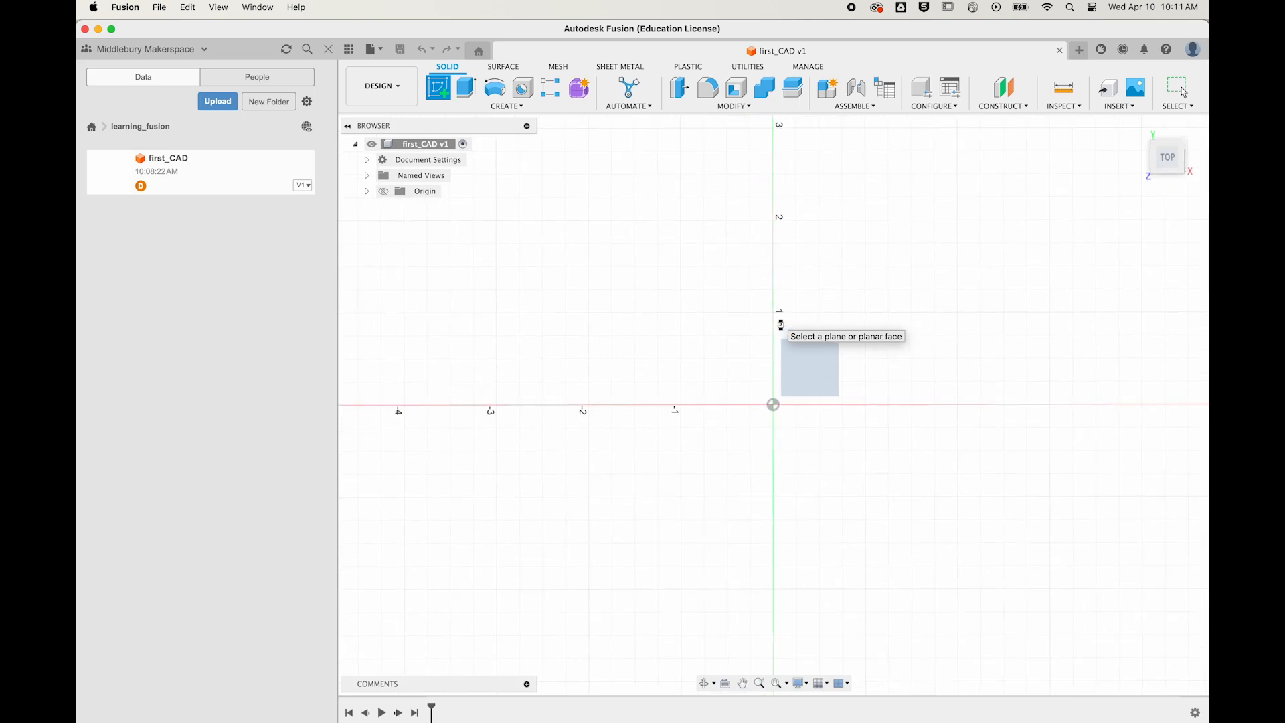
Step: Start a sketch on the XY plane, recentre the origin and show the sketch tools
{"action": "left_click", "coordinate": [781, 326]}
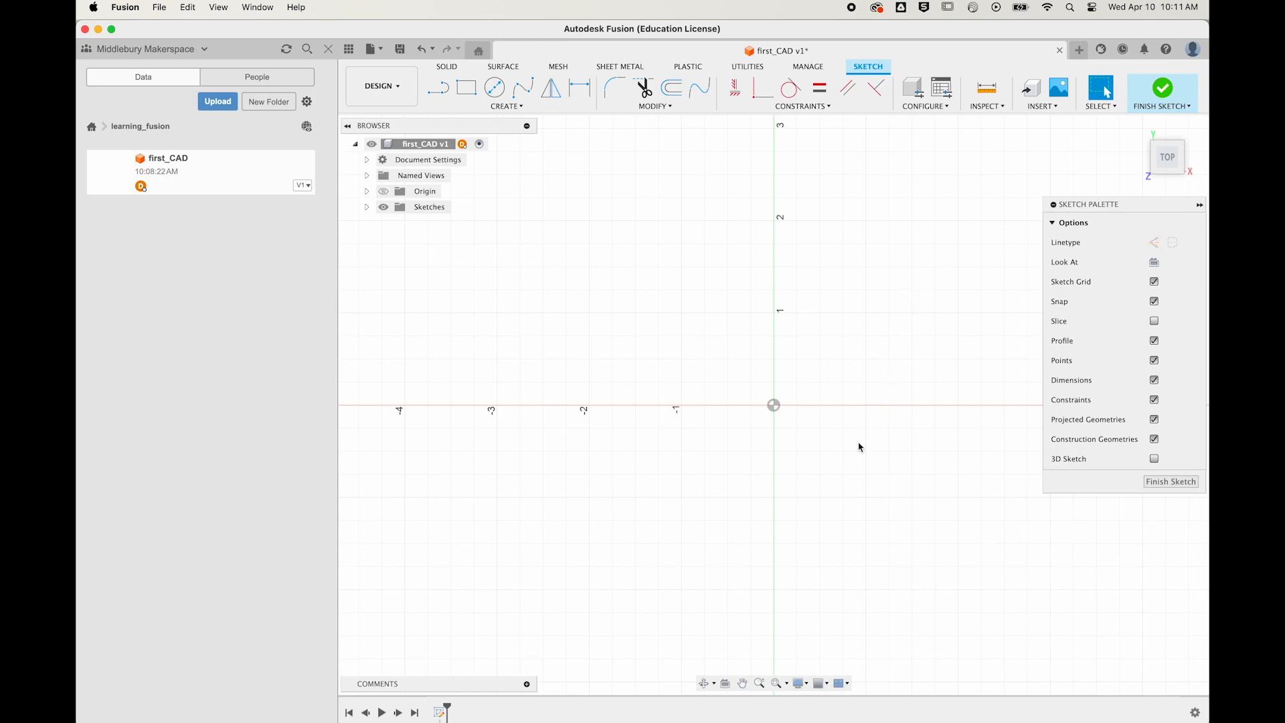
{"action": "mouse_move", "coordinate": [852, 464]}
{"action": "middle_mouse_down"}
{"action": "mouse_move", "coordinate": [706, 496]}
{"action": "mouse_move", "coordinate": [762, 521]}
{"action": "middle_mouse_up"}
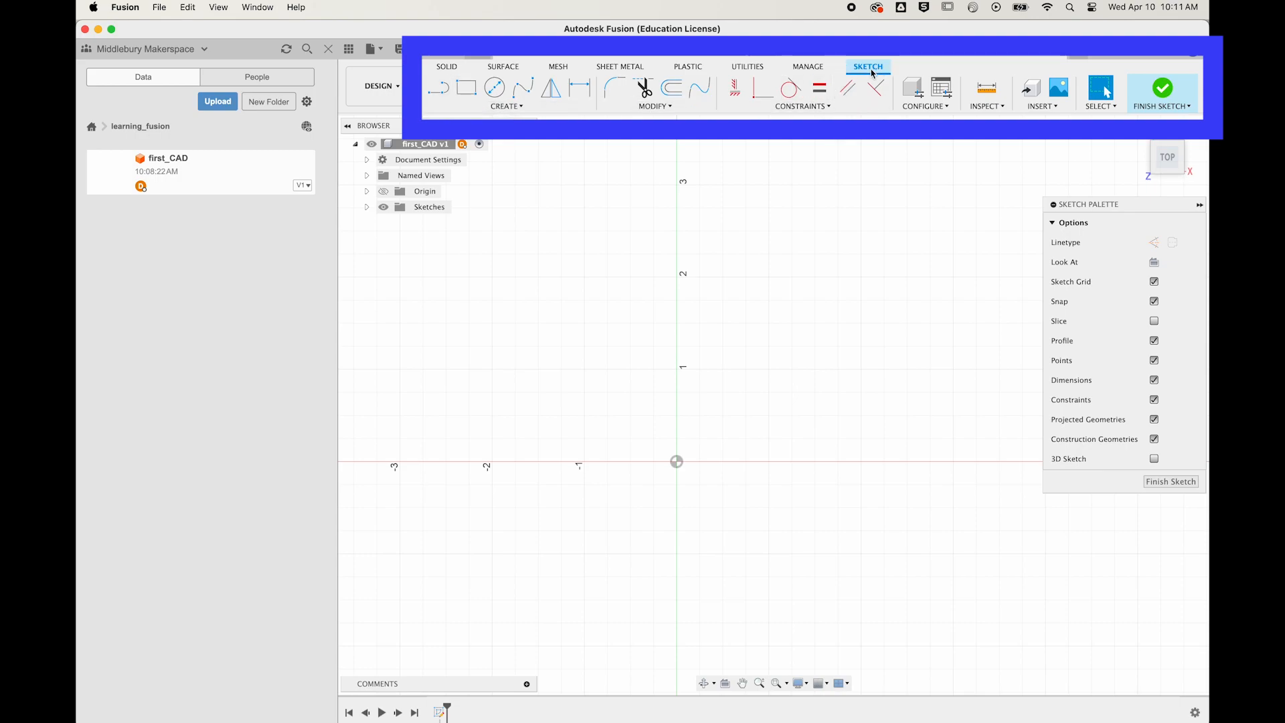
{"action": "left_click", "coordinate": [1182, 91]}
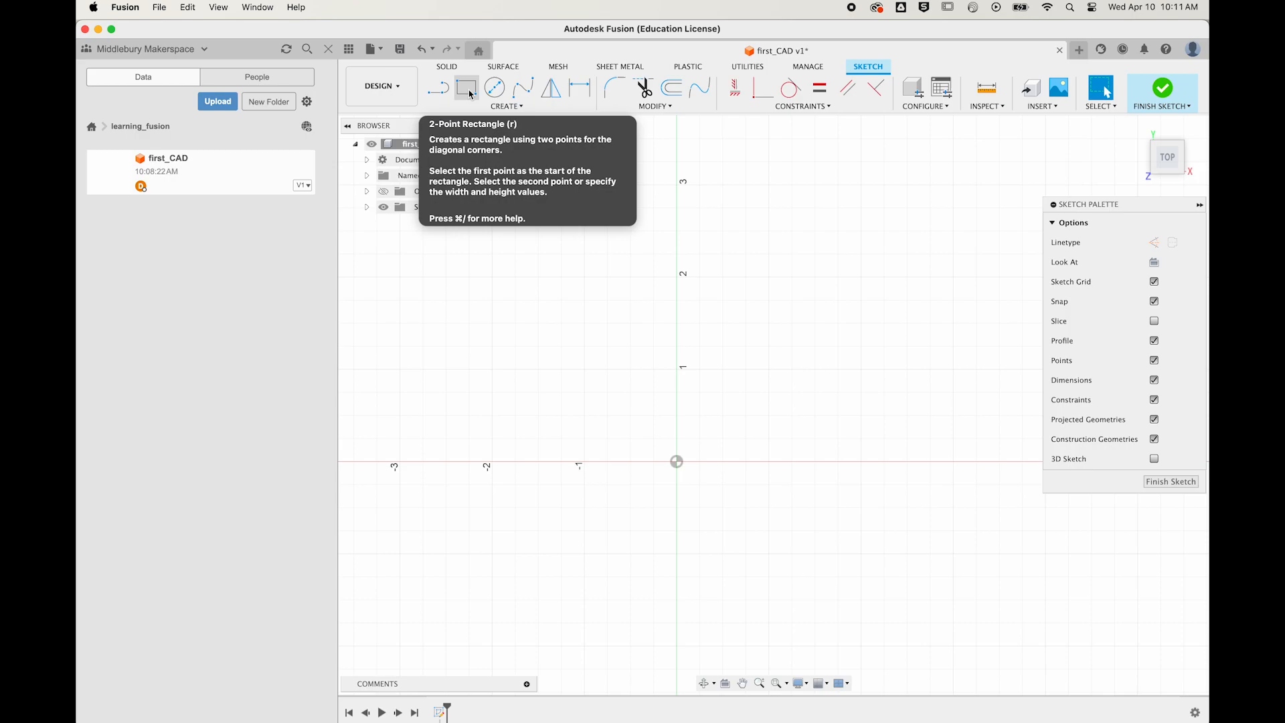
Step: Draw a 2-point rectangle about 1.26 in by 0.96 in above the origin, then finish the sketch
{"action": "left_click", "coordinate": [468, 89]}
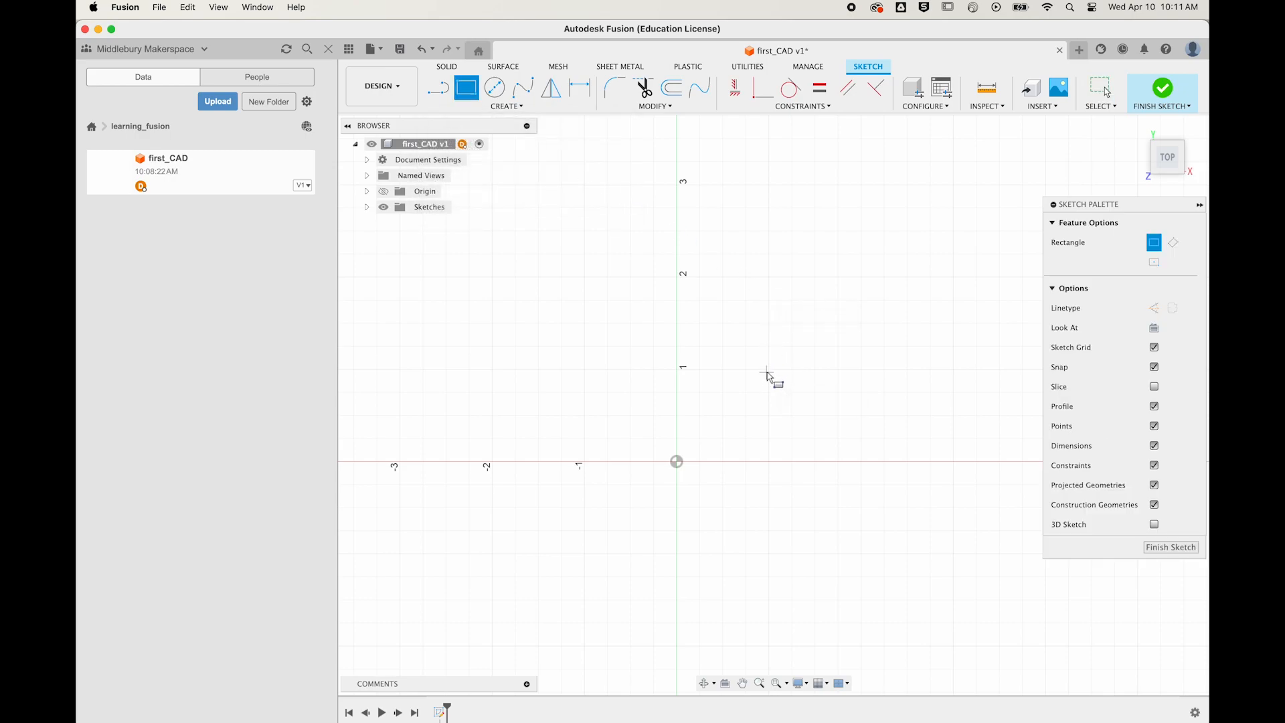
{"action": "left_click", "coordinate": [731, 335]}
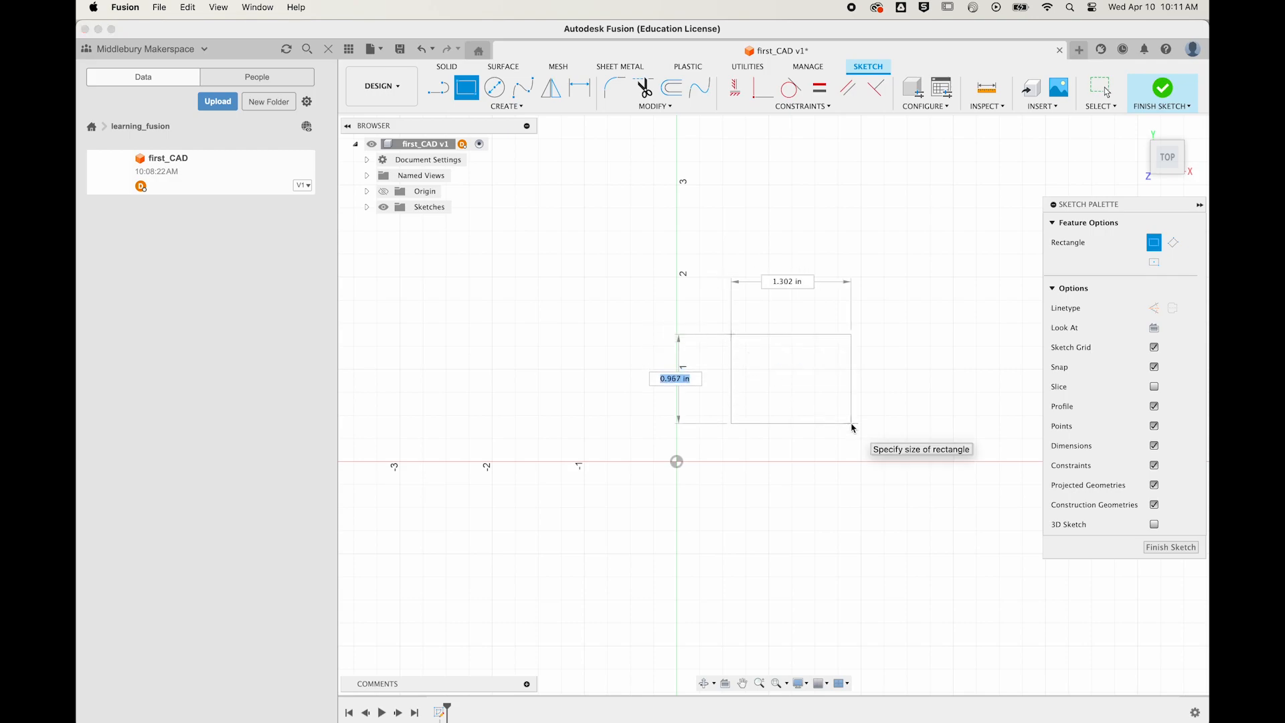
{"action": "key", "text": "Tab"}
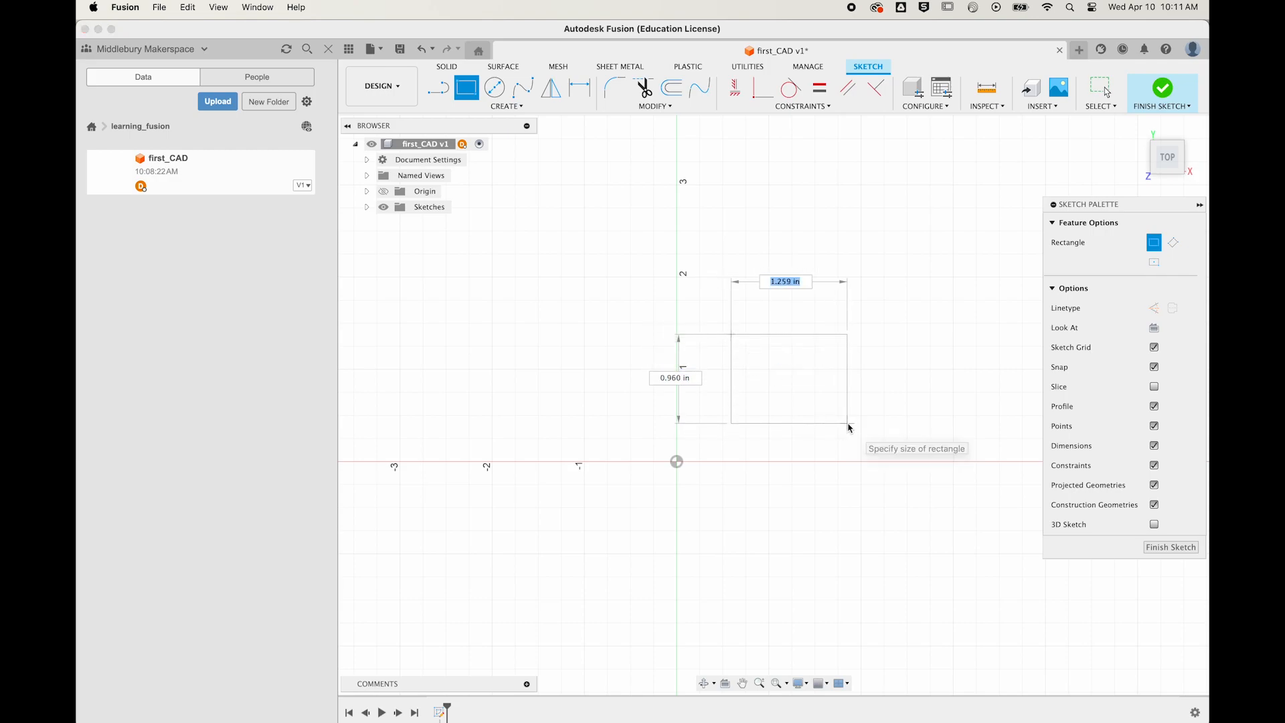
{"action": "left_click", "coordinate": [847, 423]}
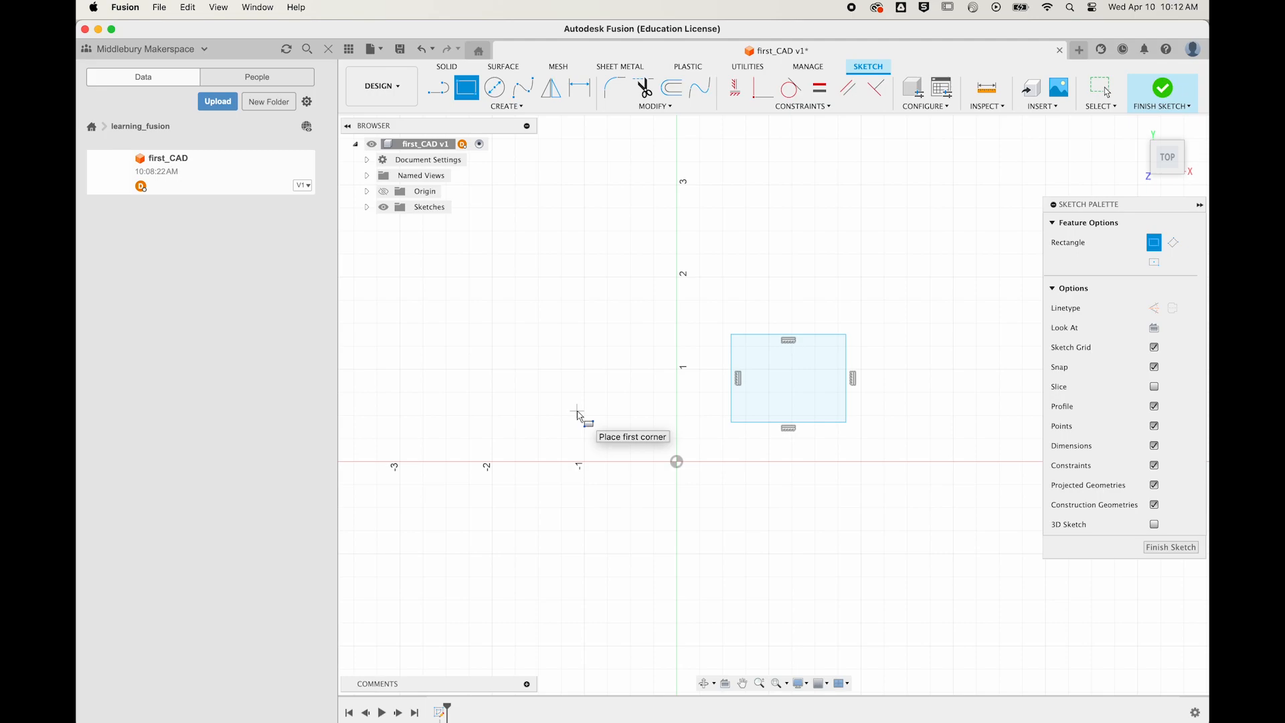
{"action": "left_click", "coordinate": [1181, 549]}
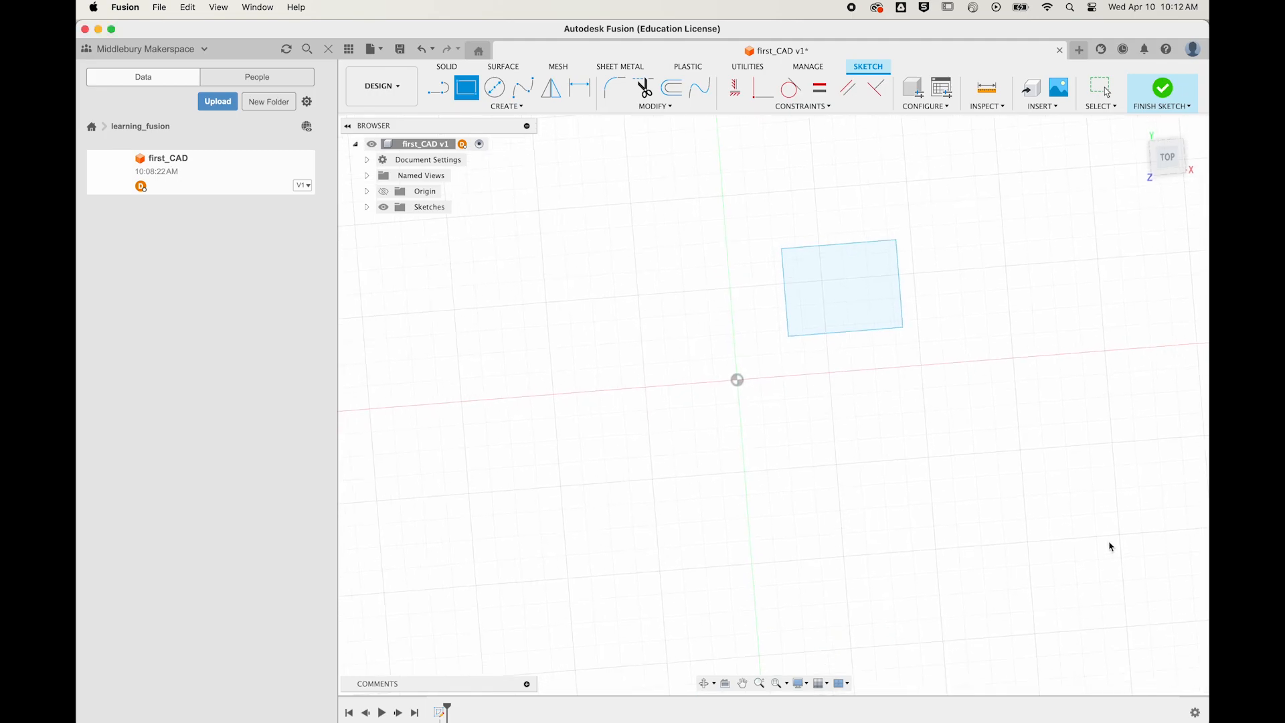
Step: Orbit to a low front angle and start extruding the rectangle profile
{"action": "middle_click_drag", "start_coordinate": [900, 379], "coordinate": [763, 432], "text": "shift"}
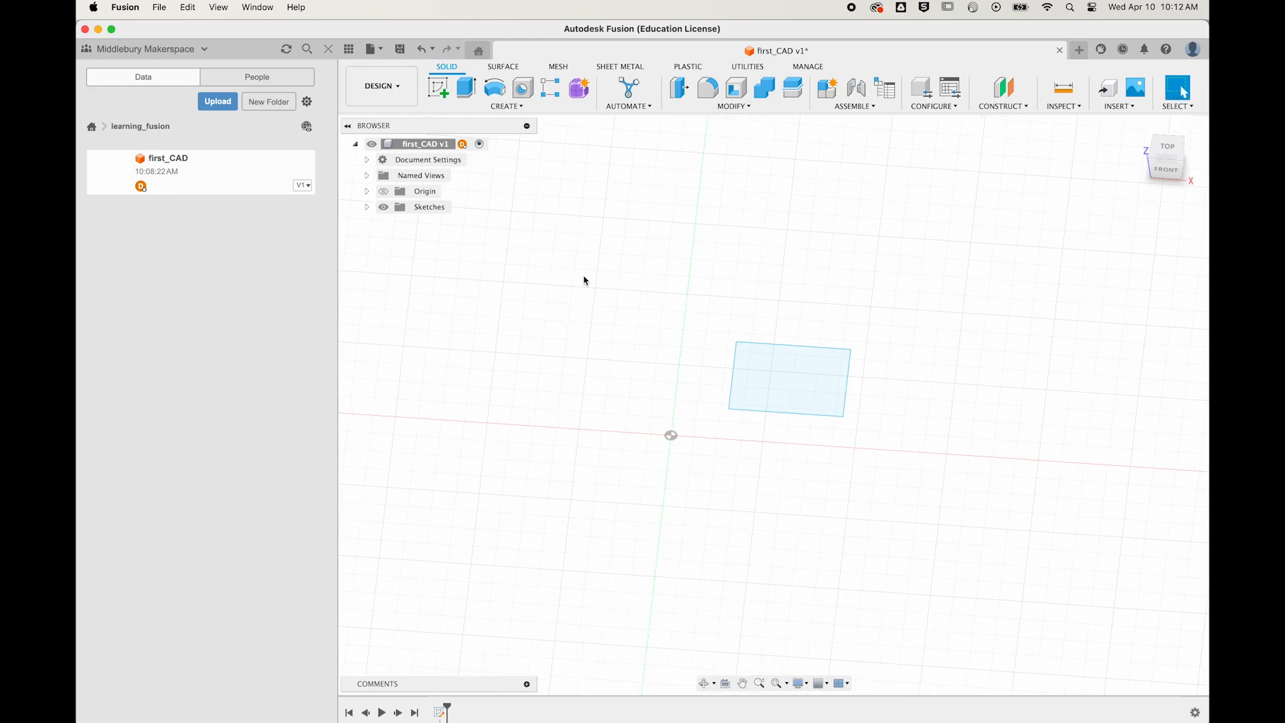
{"action": "left_click", "coordinate": [465, 89]}
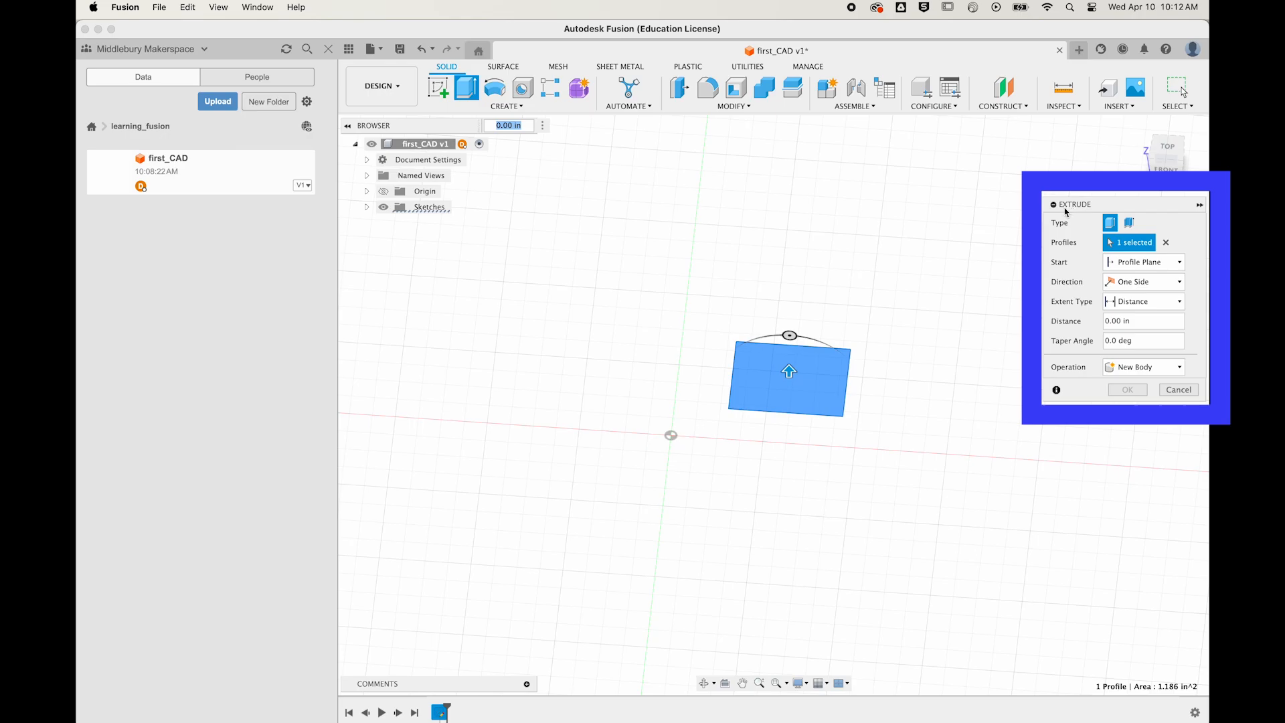
Step: Extrude the reselected rectangle profile upward 2.80 in into a new solid body
{"action": "left_click", "coordinate": [1166, 244]}
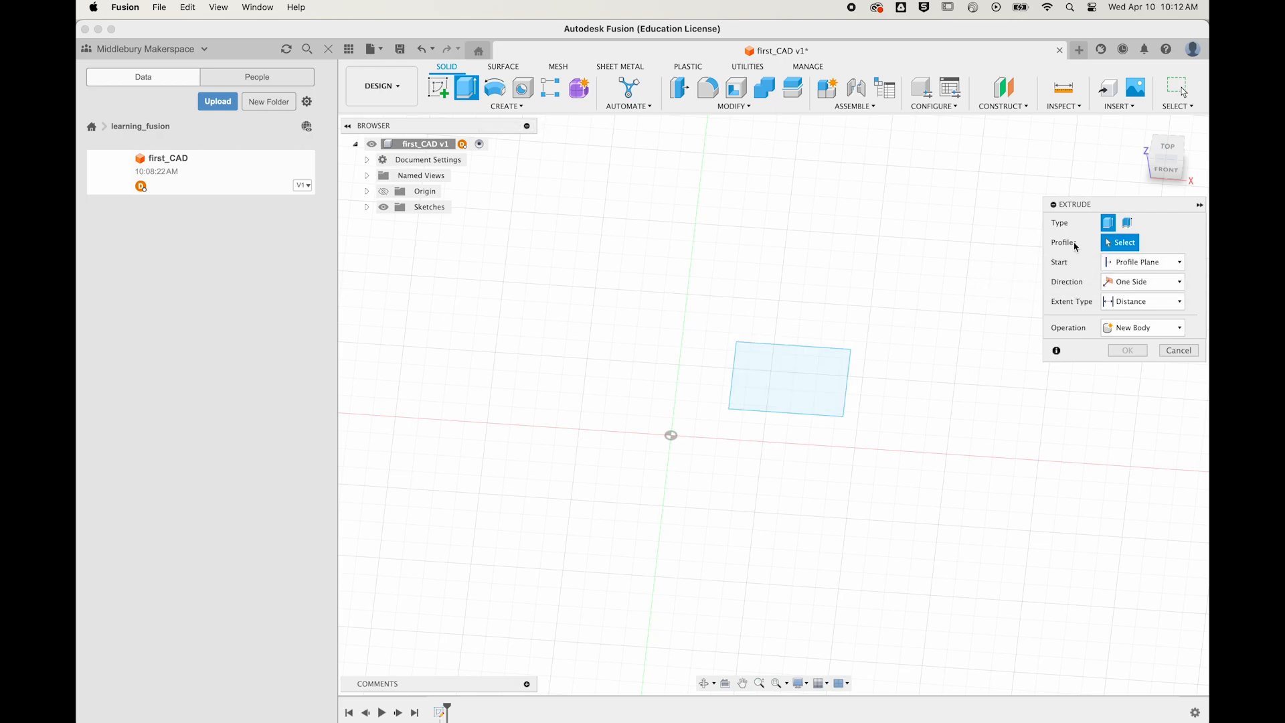
{"action": "left_click", "coordinate": [783, 377]}
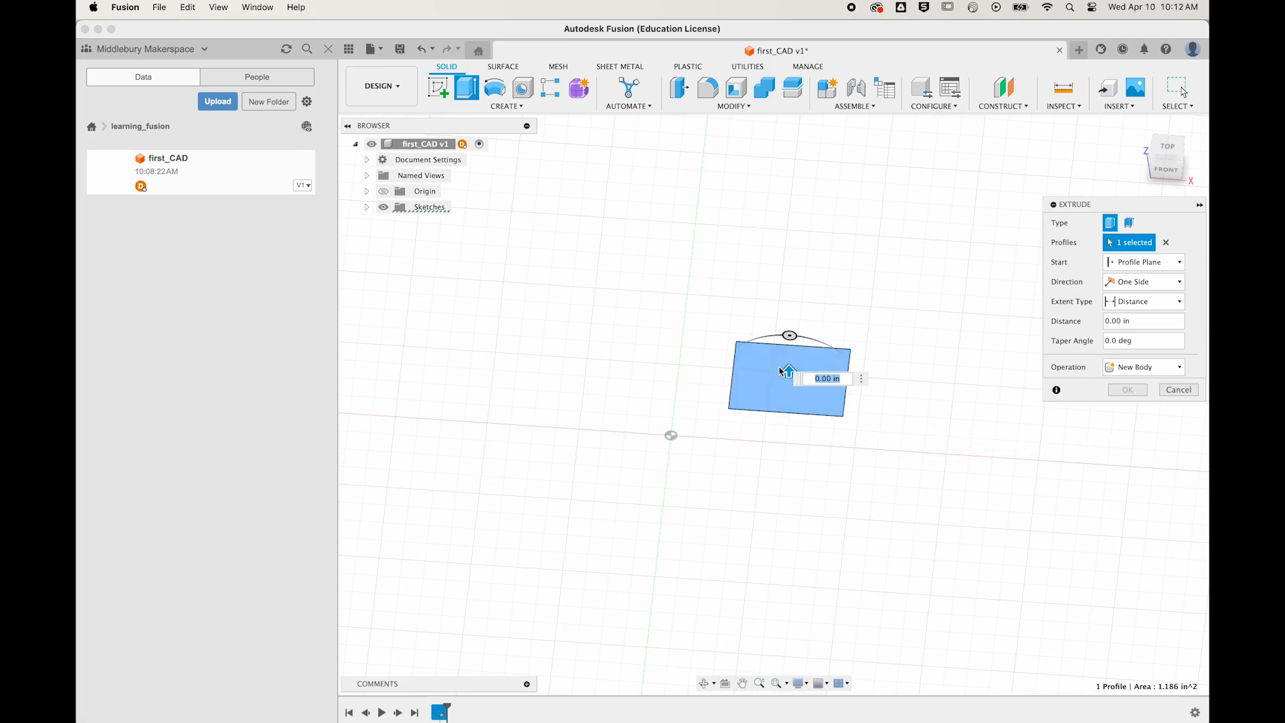
{"action": "left_click_drag", "start_coordinate": [789, 370], "coordinate": [795, 204]}
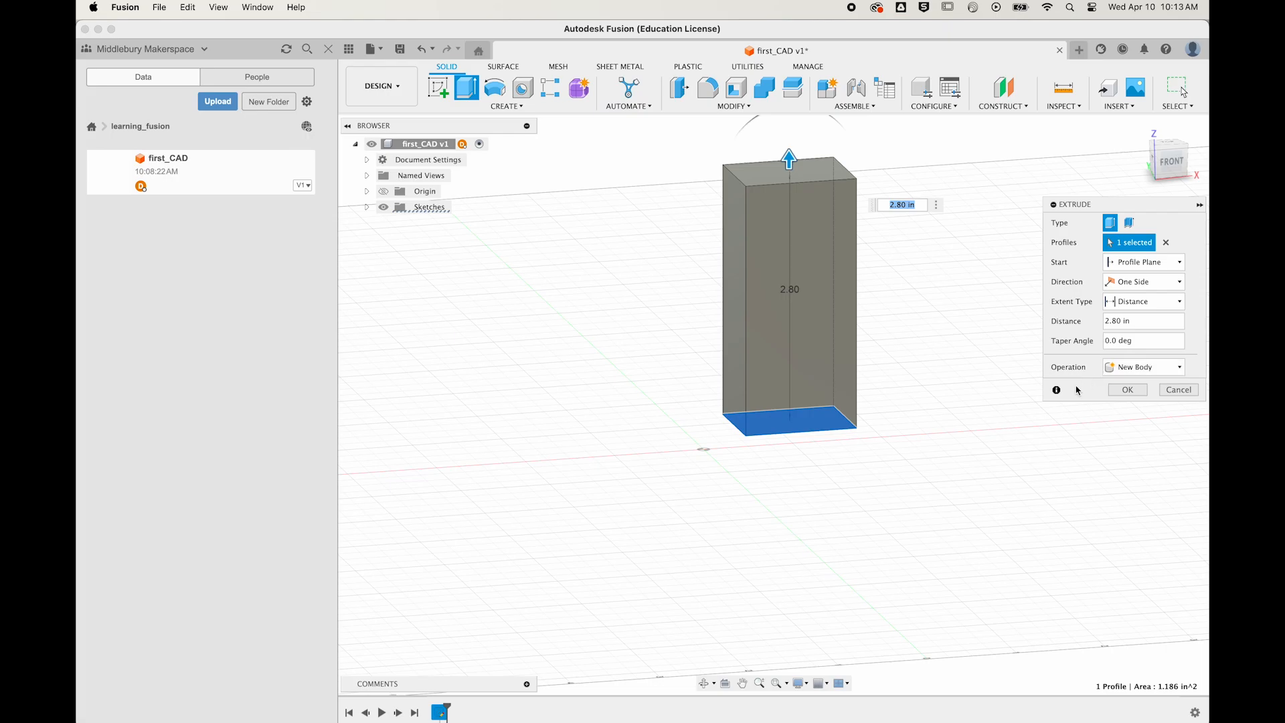
{"action": "left_click", "coordinate": [1108, 322]}
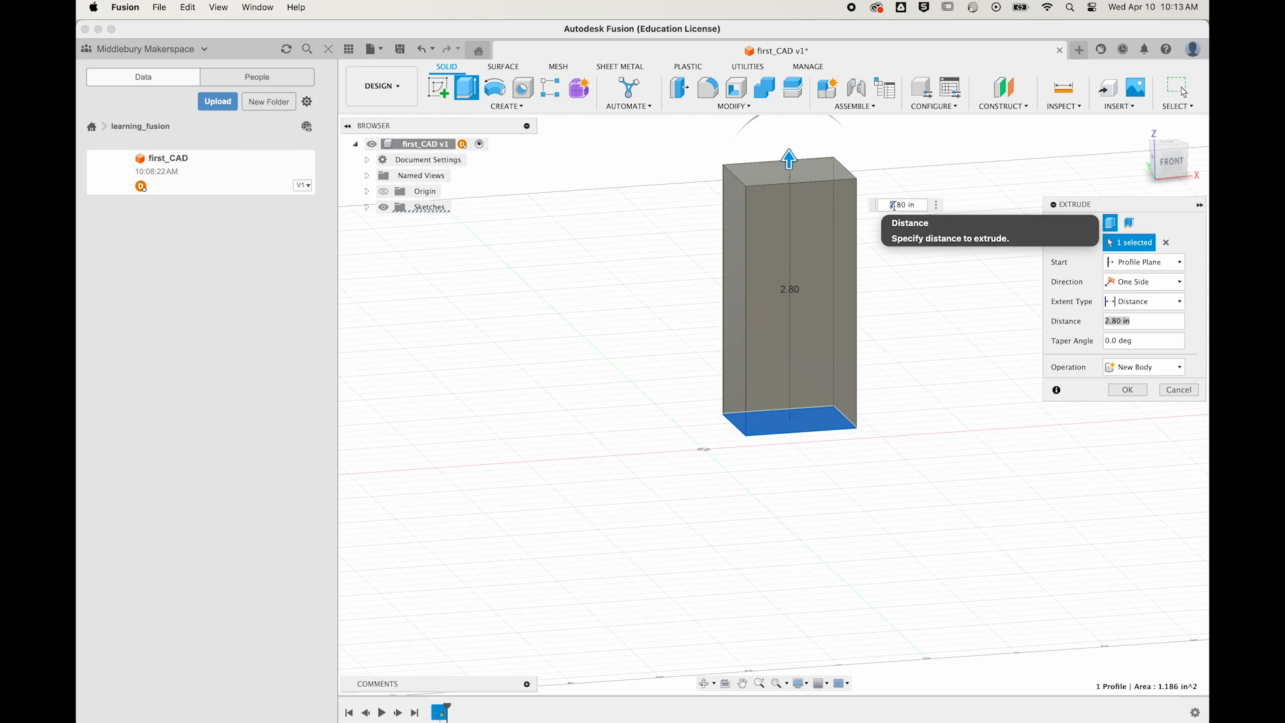
{"action": "key", "text": "Return"}
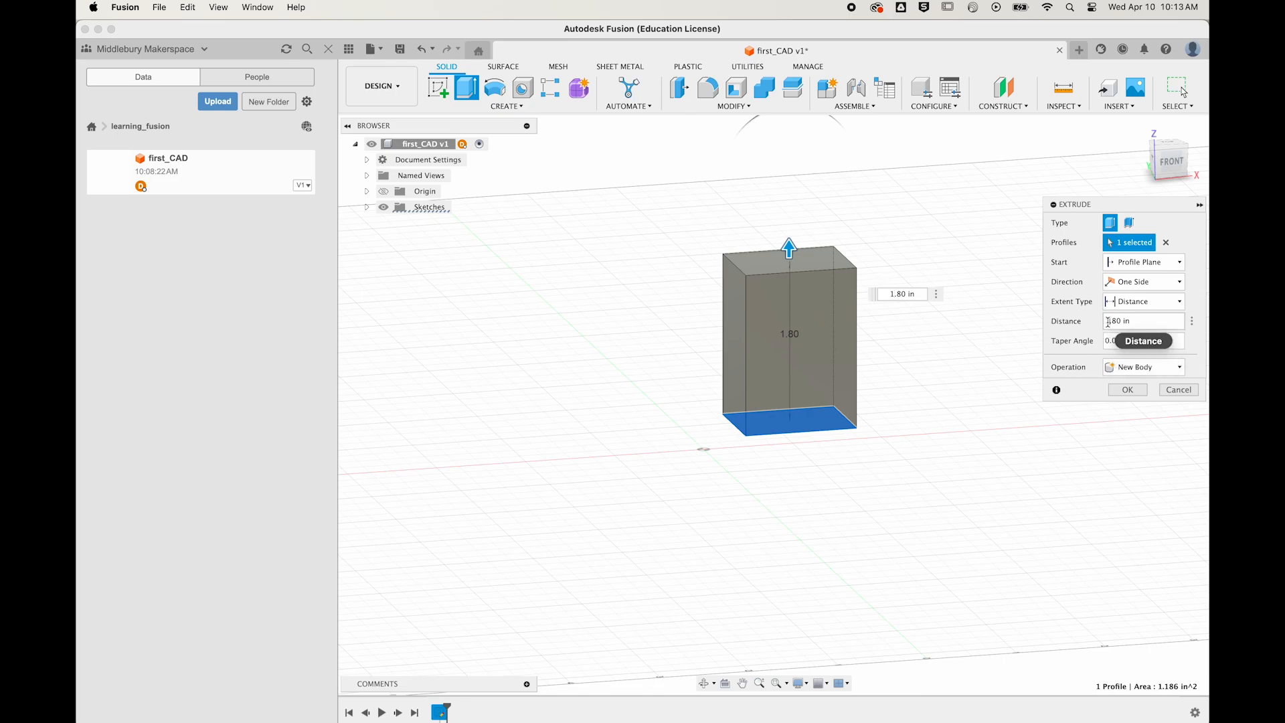
{"action": "type", "text": "2"}
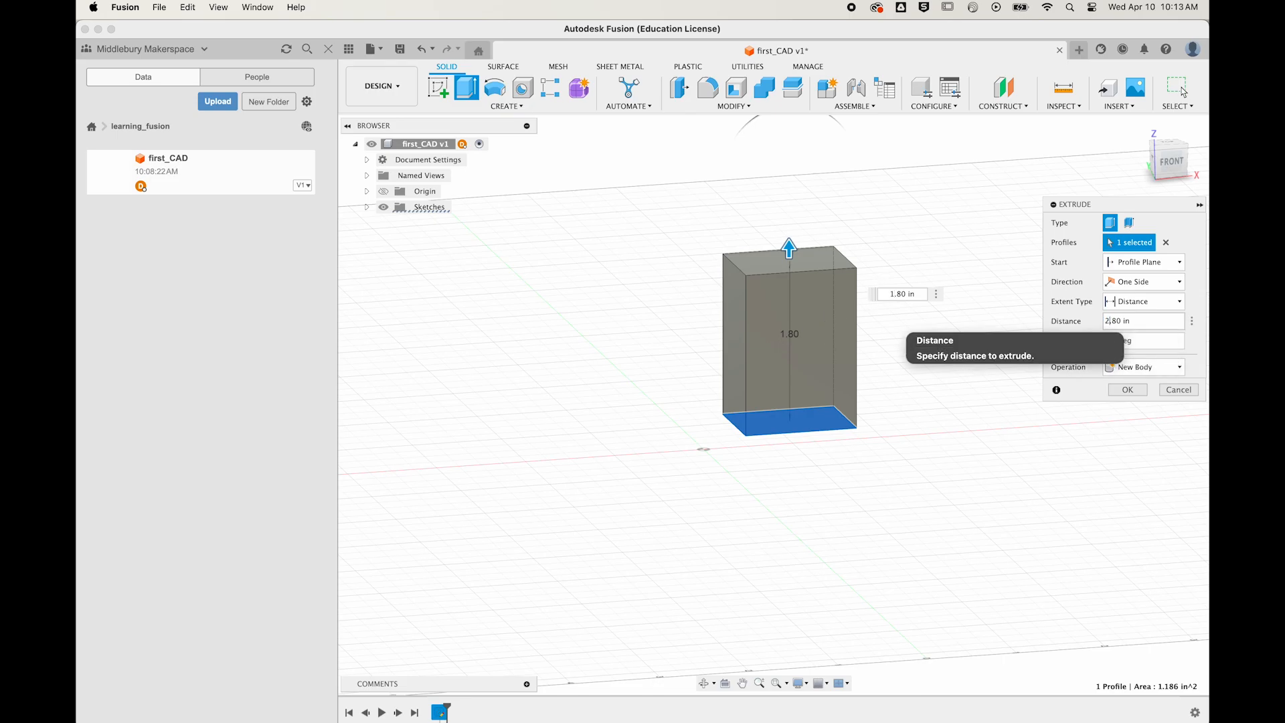
{"action": "left_click", "coordinate": [1128, 390]}
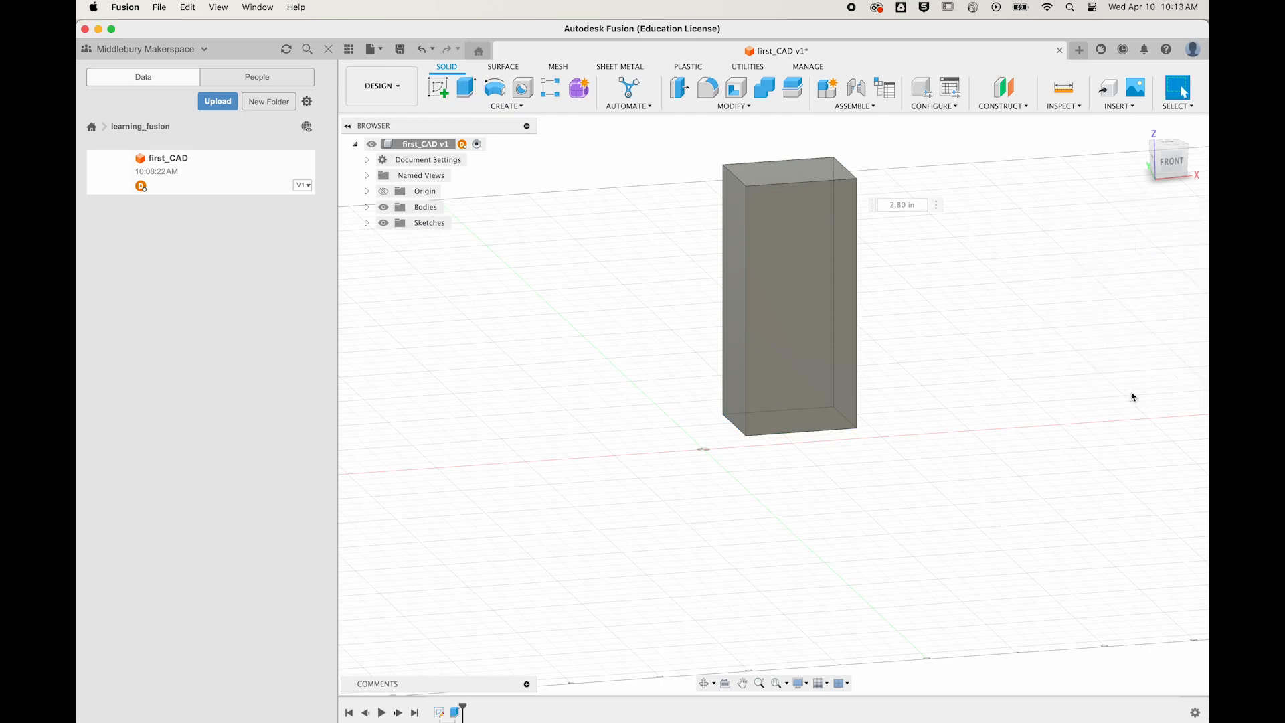
Step: Orbit around the box to show its front and right faces, then exit Orbit
{"action": "middle_click_drag", "start_coordinate": [897, 401], "coordinate": [958, 464], "text": "shift"}
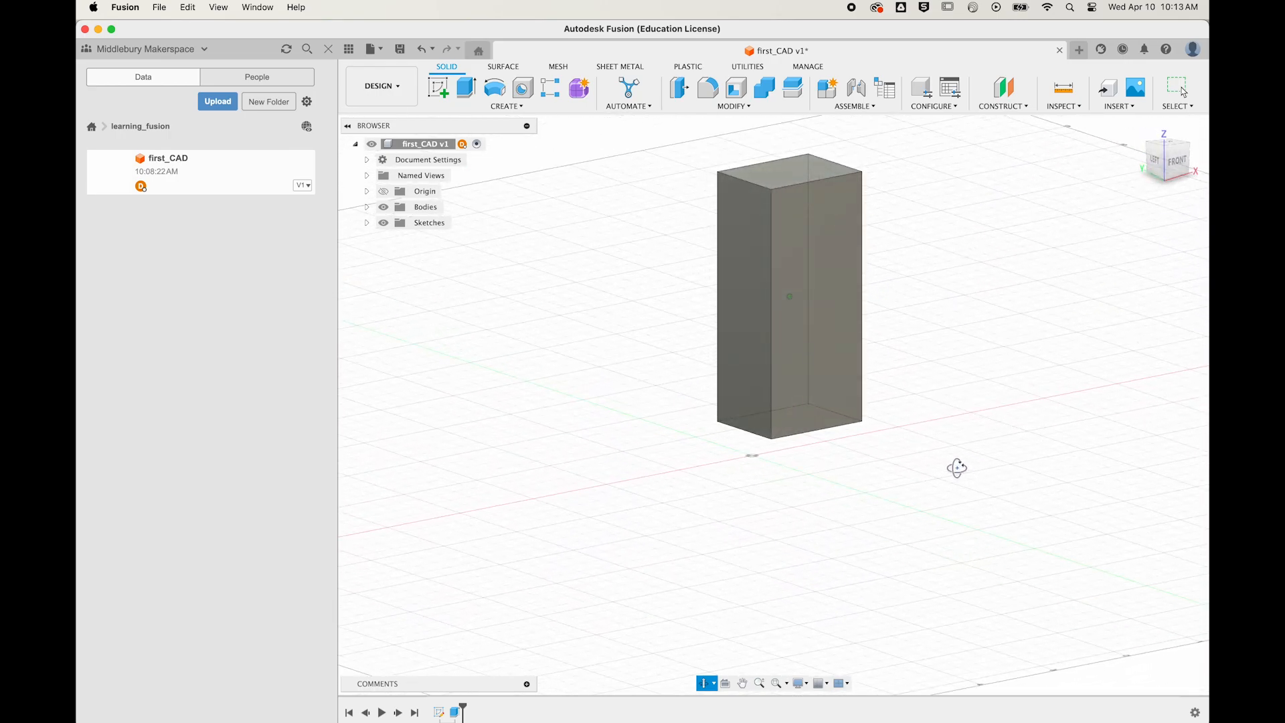
{"action": "key", "text": "Escape"}
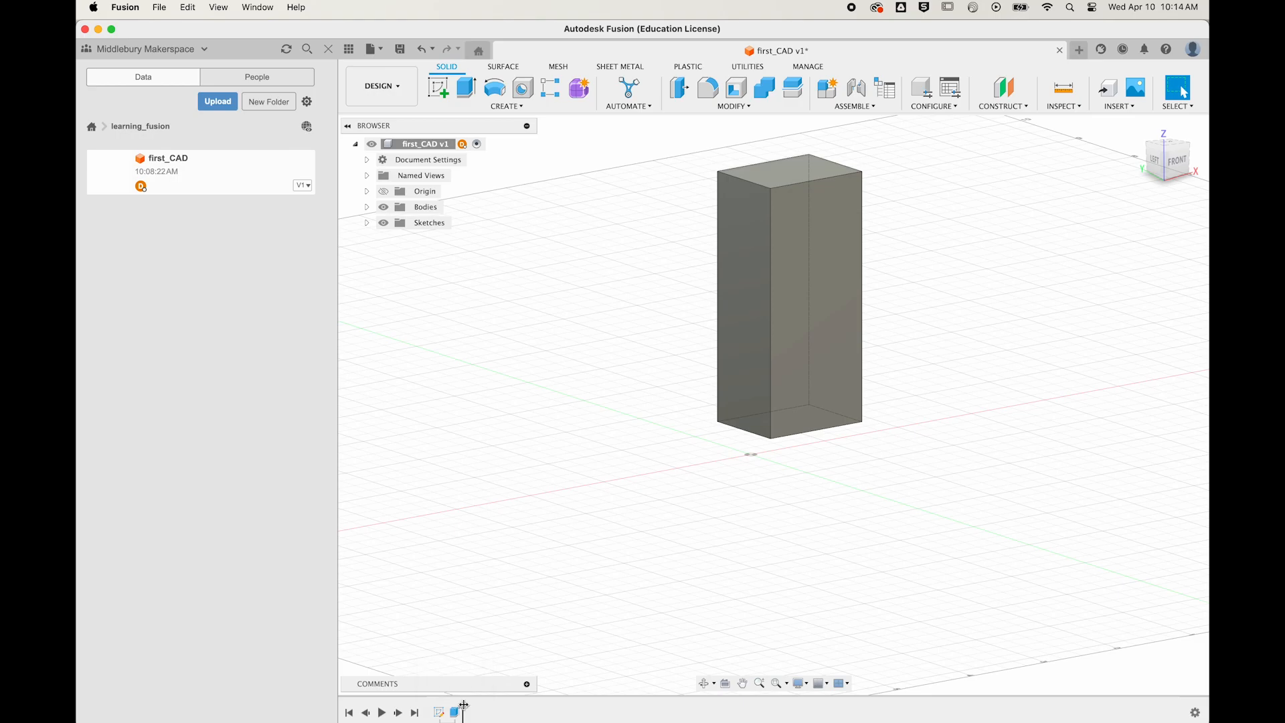
Step: Roll the timeline back, make Sketch1 visible under Sketches, then roll forward to restore the box
{"action": "left_click_drag", "start_coordinate": [464, 706], "coordinate": [448, 709]}
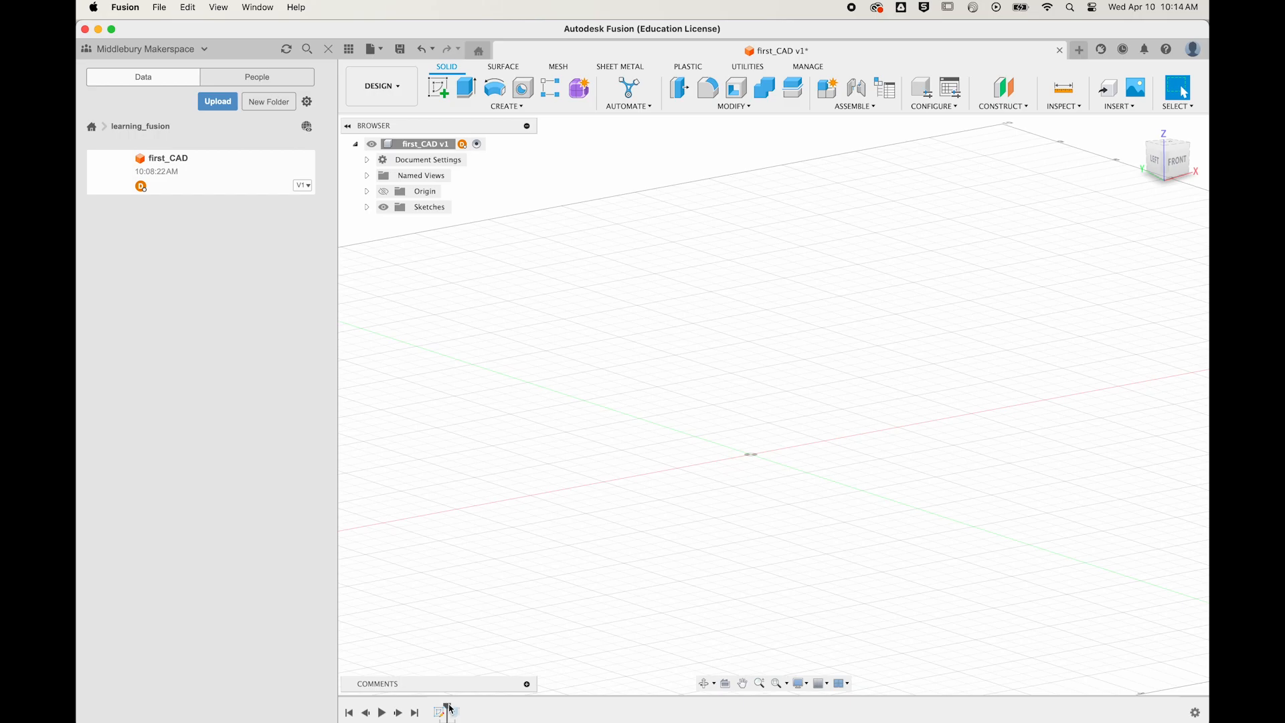
{"action": "mouse_move", "coordinate": [448, 708]}
{"action": "left_mouse_down"}
{"action": "mouse_move", "coordinate": [432, 708]}
{"action": "mouse_move", "coordinate": [447, 708]}
{"action": "left_mouse_up"}
{"action": "left_click", "coordinate": [368, 207]}
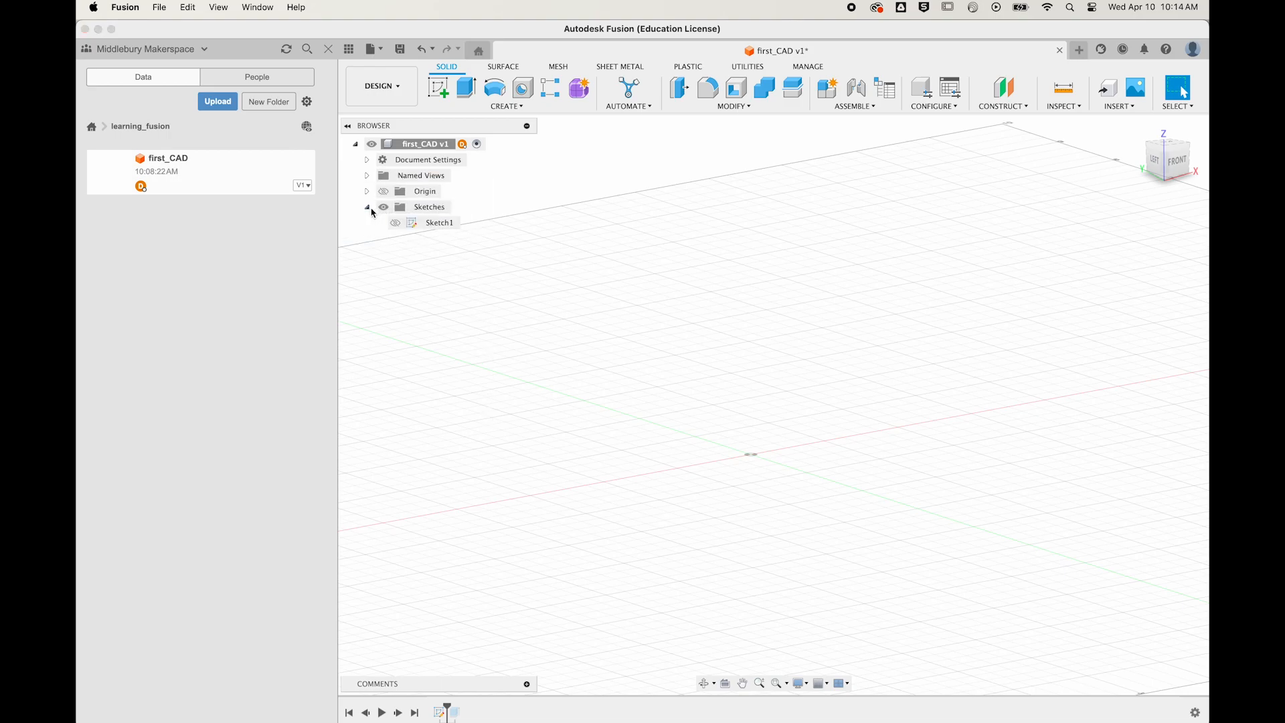
{"action": "left_click", "coordinate": [401, 227]}
{"action": "left_click", "coordinate": [398, 225]}
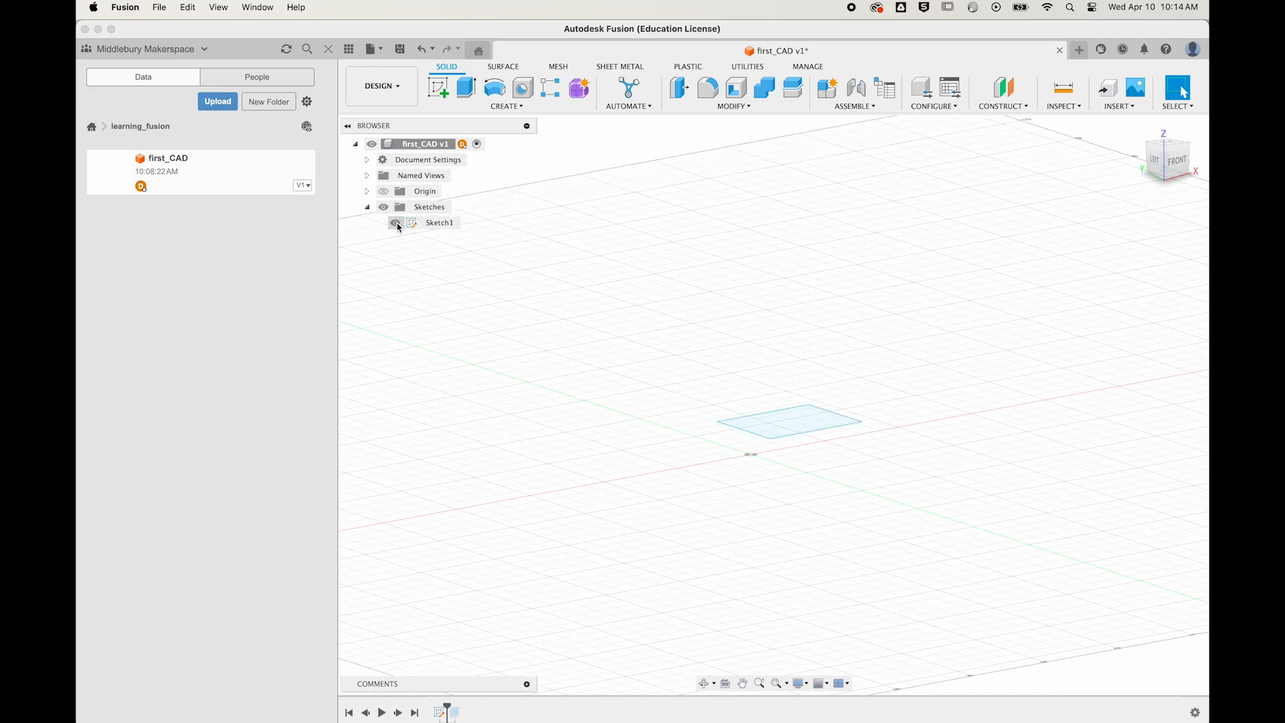
{"action": "mouse_move", "coordinate": [447, 709]}
{"action": "left_mouse_down"}
{"action": "mouse_move", "coordinate": [464, 708]}
{"action": "mouse_move", "coordinate": [431, 704]}
{"action": "left_mouse_up"}
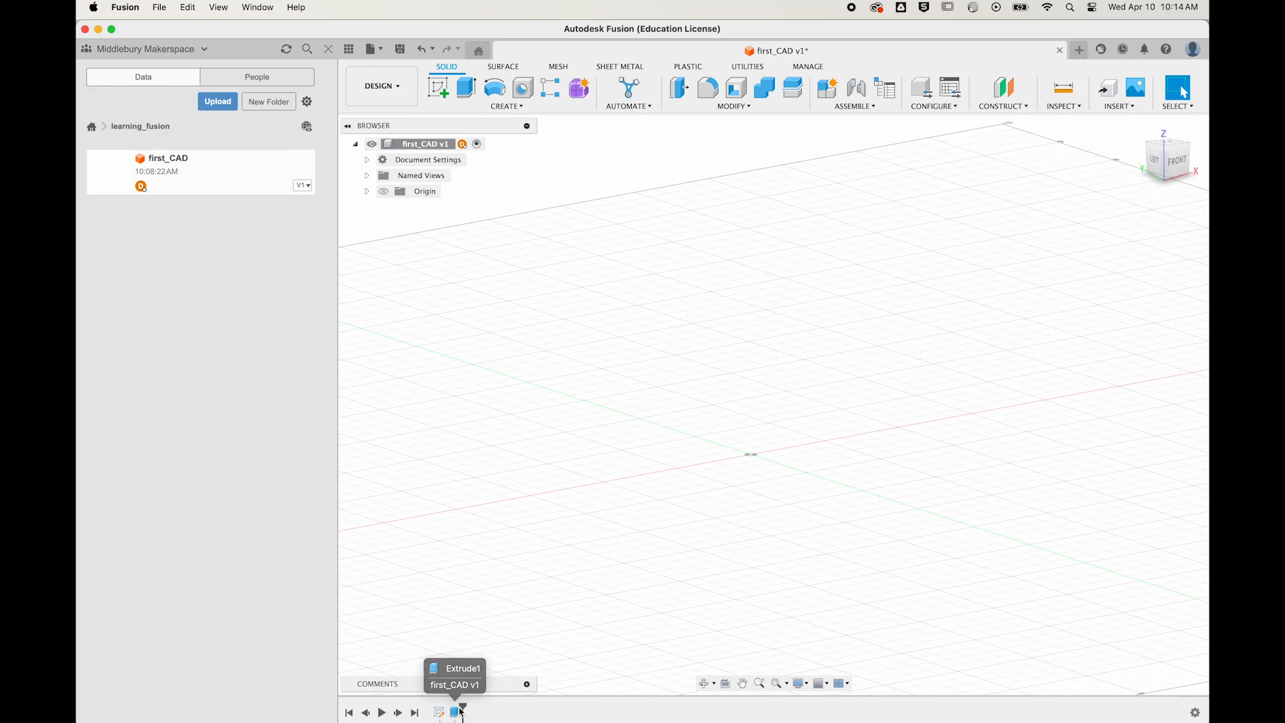
{"action": "left_click_drag", "start_coordinate": [450, 703], "coordinate": [461, 709]}
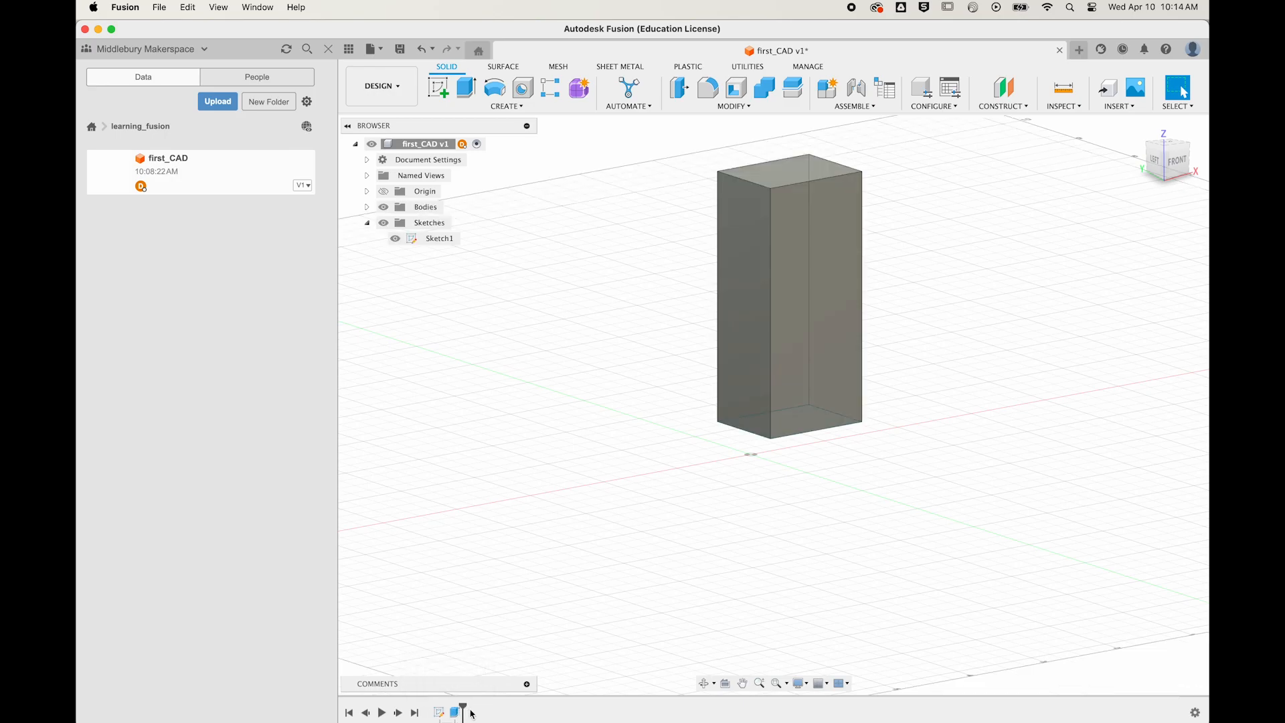